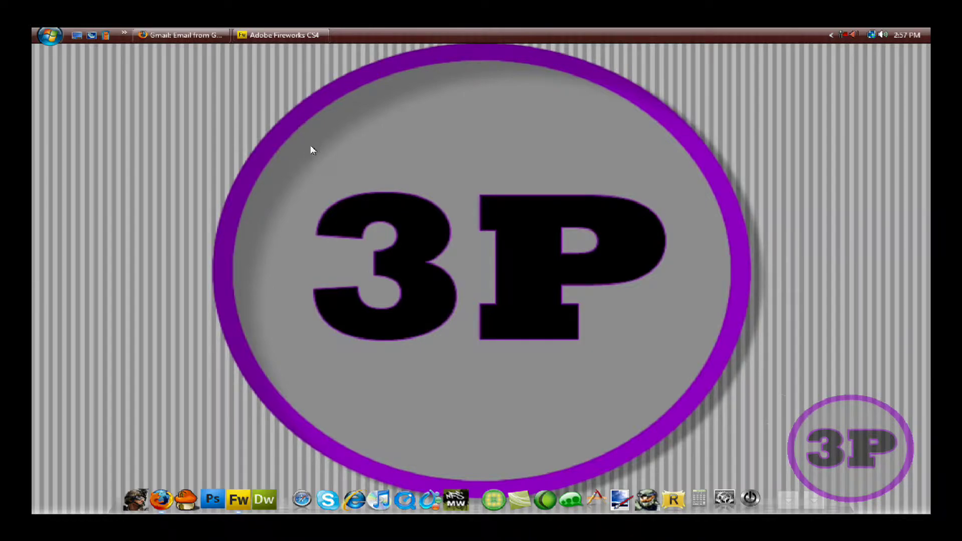
# Restore the Adobe Fireworks CS4 window from the taskbar so its start screen shows
pyautogui.click(262, 31)
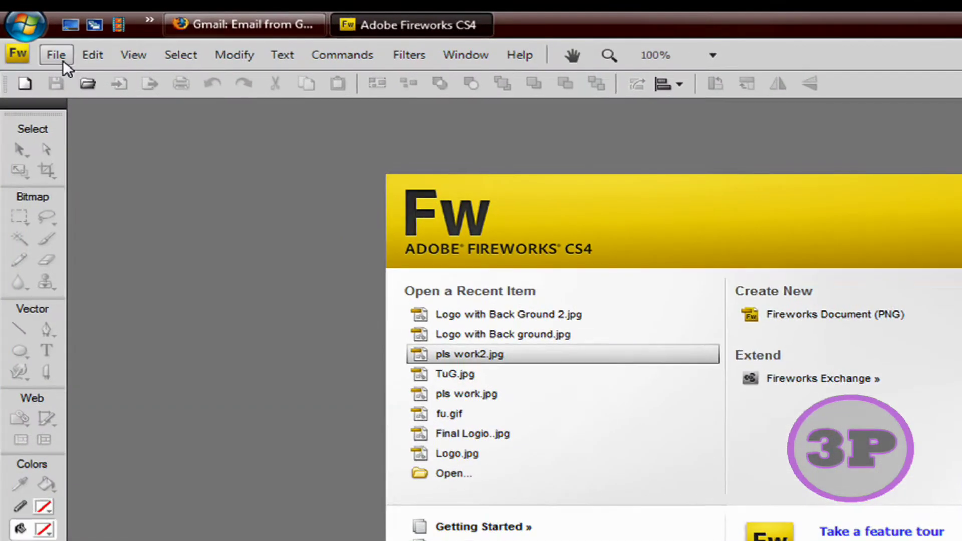
# Create a new 800 by 500 pixel document with a white canvas
pyautogui.click(62, 55)
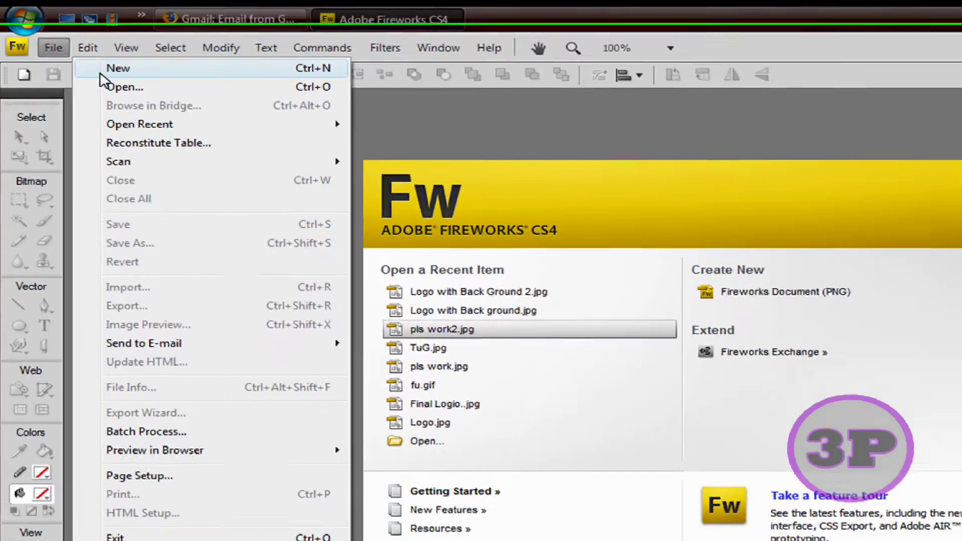
pyautogui.click(103, 70)
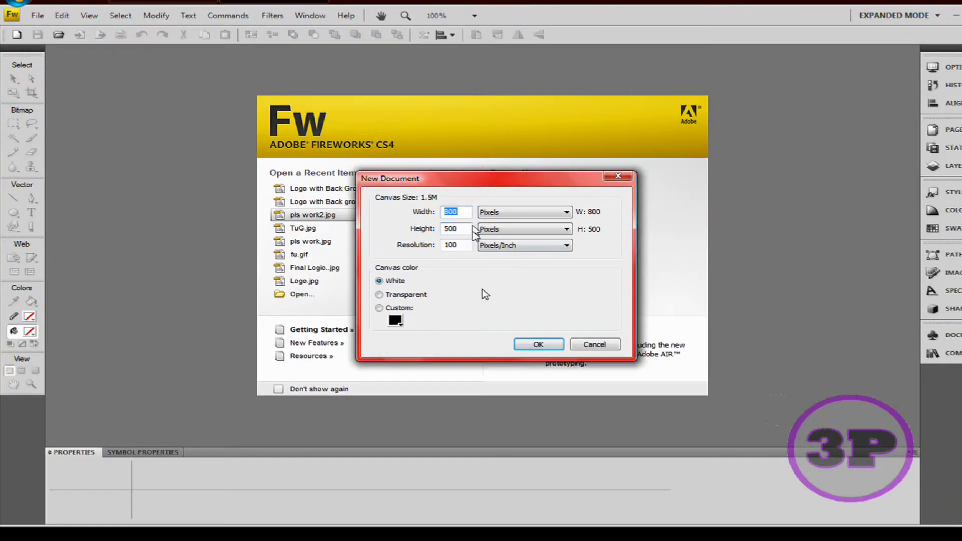
pyautogui.click(530, 346)
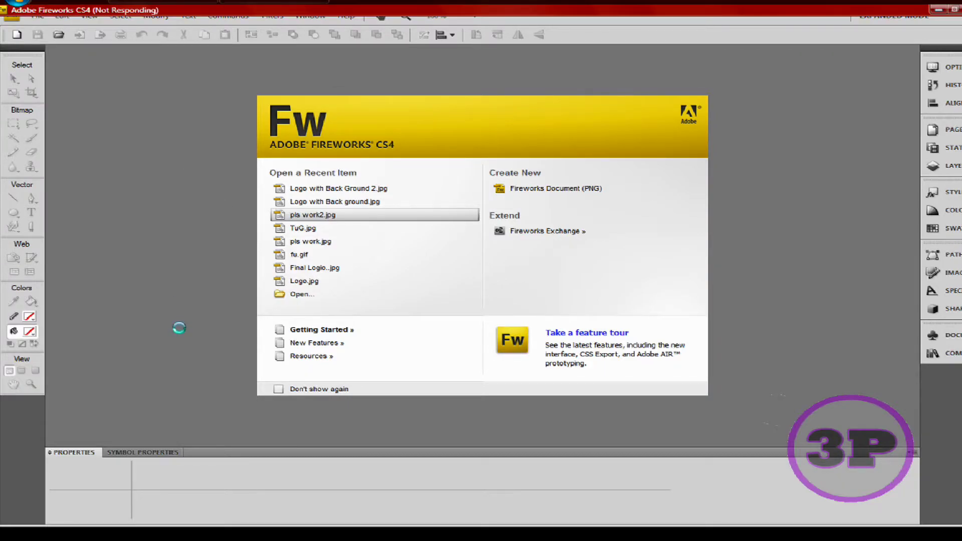
# Recover the hung Fireworks window by minimizing it and restoring Untitled-1 from the taskbar
pyautogui.click(937, 9)
pyautogui.moveTo(286, 1)
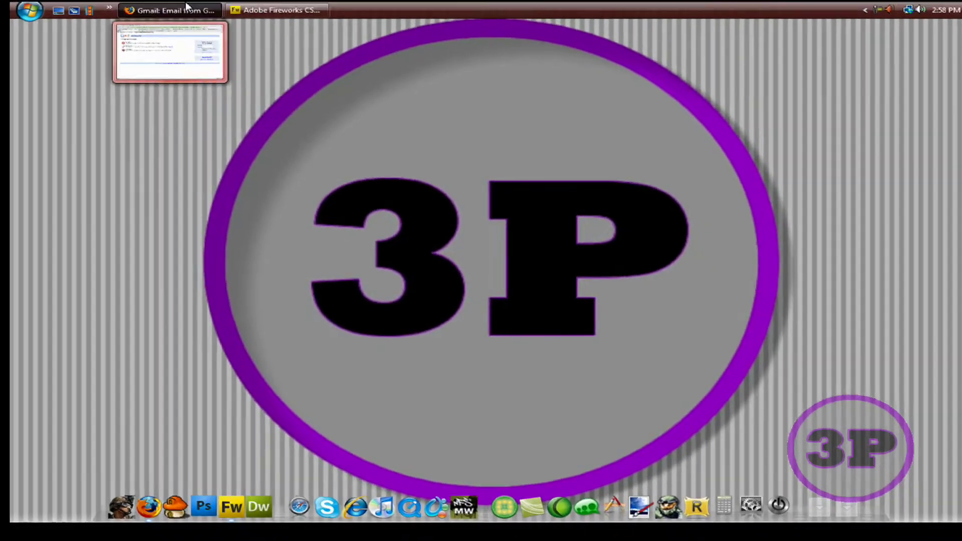
pyautogui.click(186, 6)
pyautogui.click(277, 9)
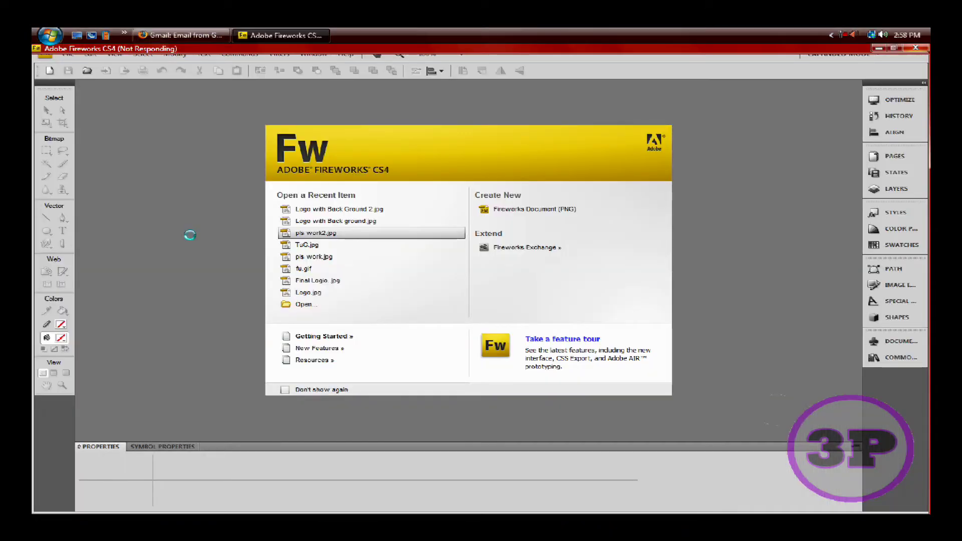
pyautogui.press('super+d')
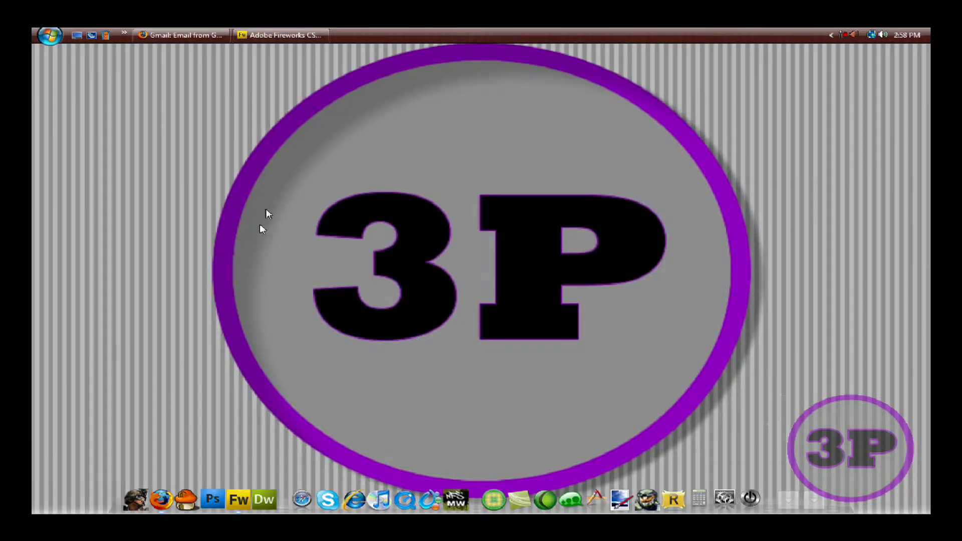
pyautogui.click(269, 32)
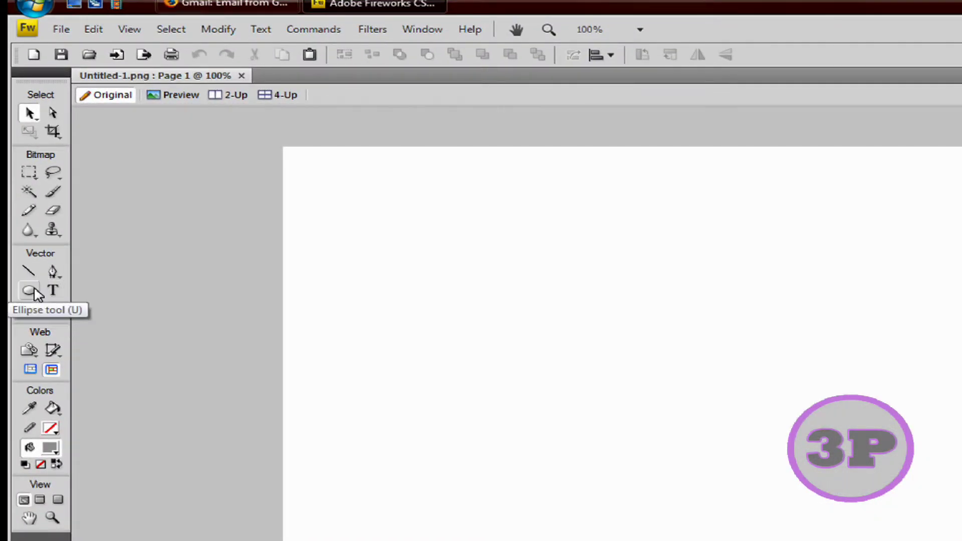
# Draw a gray rectangle over the canvas with the Rectangle tool
pyautogui.click(36, 295)
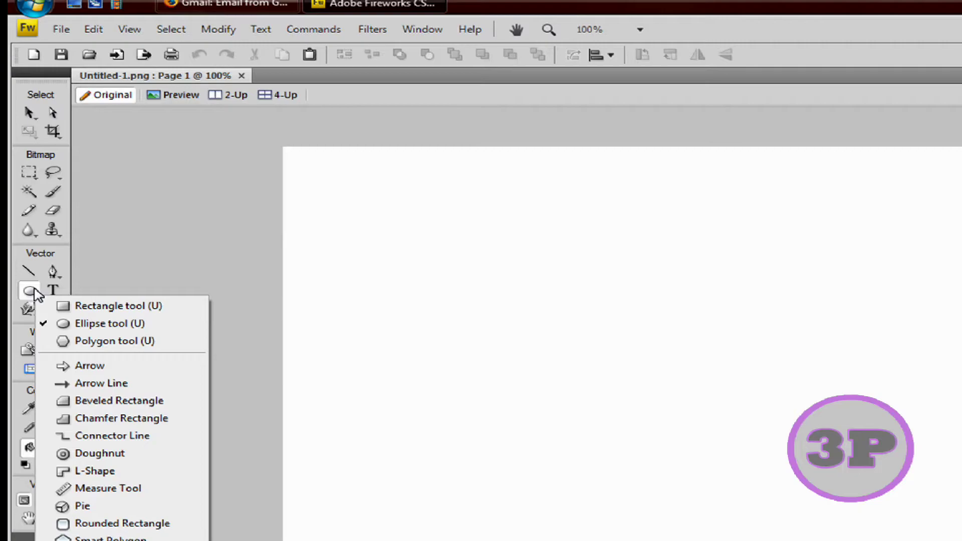
pyautogui.click(95, 307)
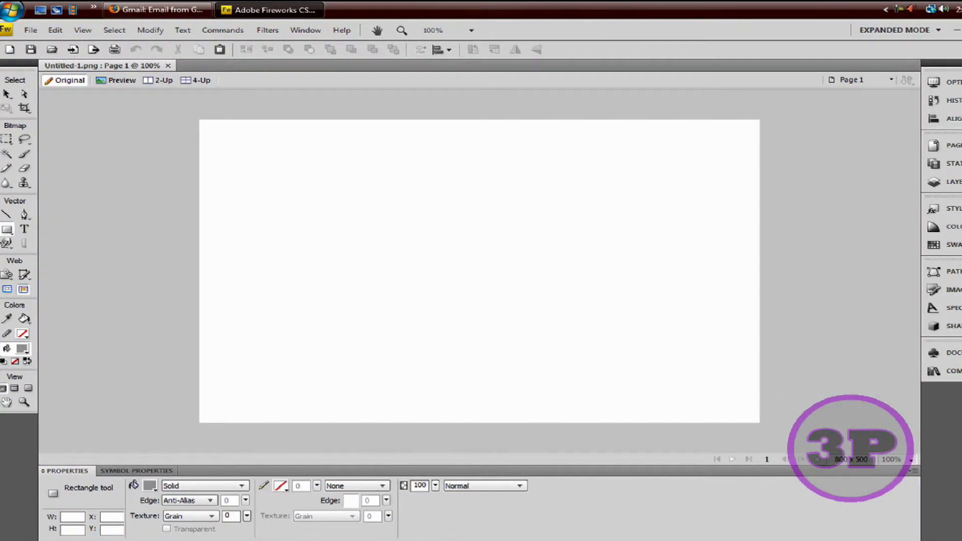
pyautogui.moveTo(285, 147); pyautogui.dragTo(759, 423)
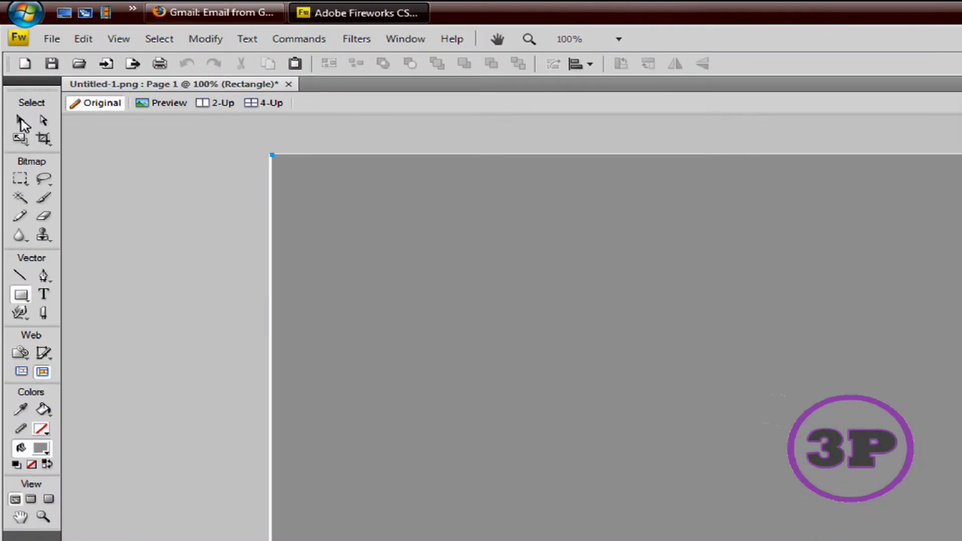
# Stretch the gray rectangle with the Pointer tool so it covers the whole canvas
pyautogui.click(21, 123)
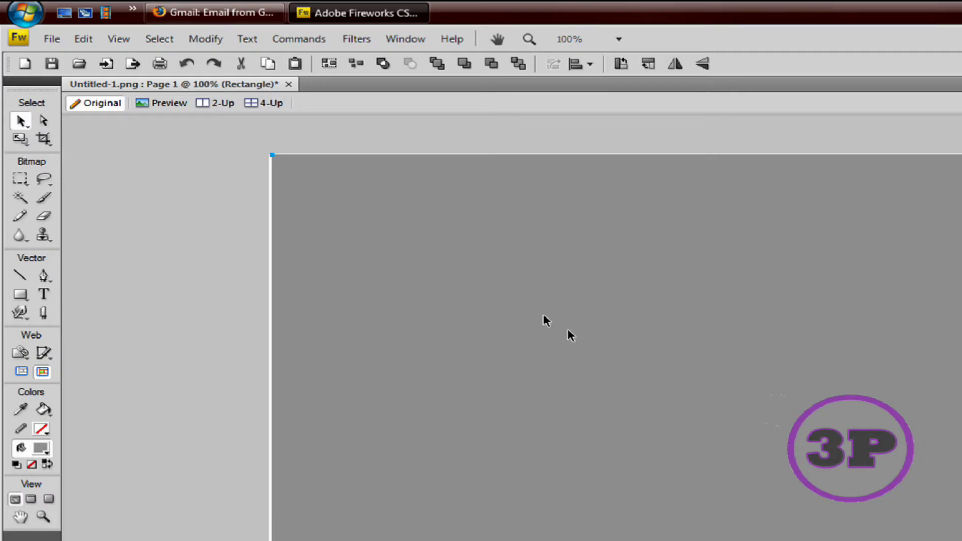
pyautogui.moveTo(658, 366); pyautogui.dragTo(655, 364)
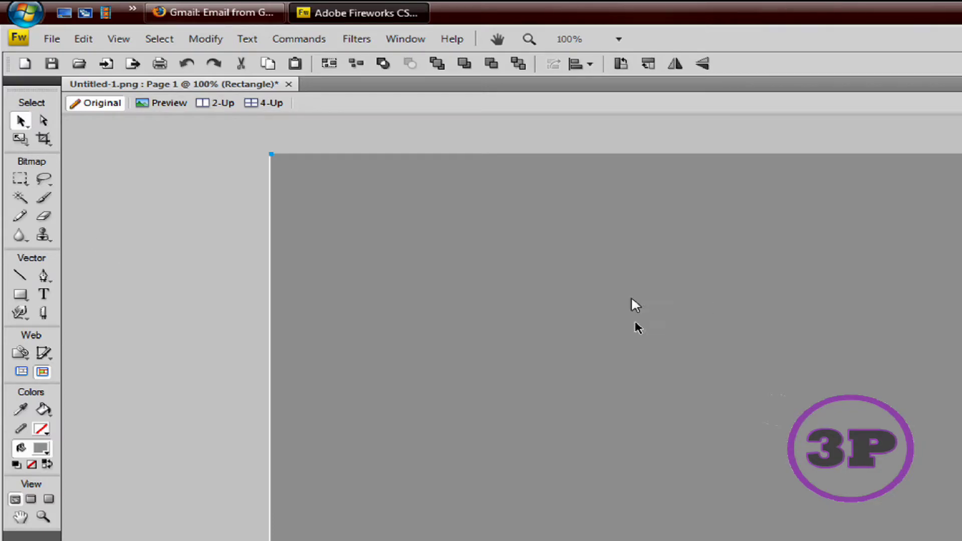
pyautogui.moveTo(663, 334); pyautogui.dragTo(664, 335)
pyautogui.moveTo(663, 335); pyautogui.dragTo(625, 339)
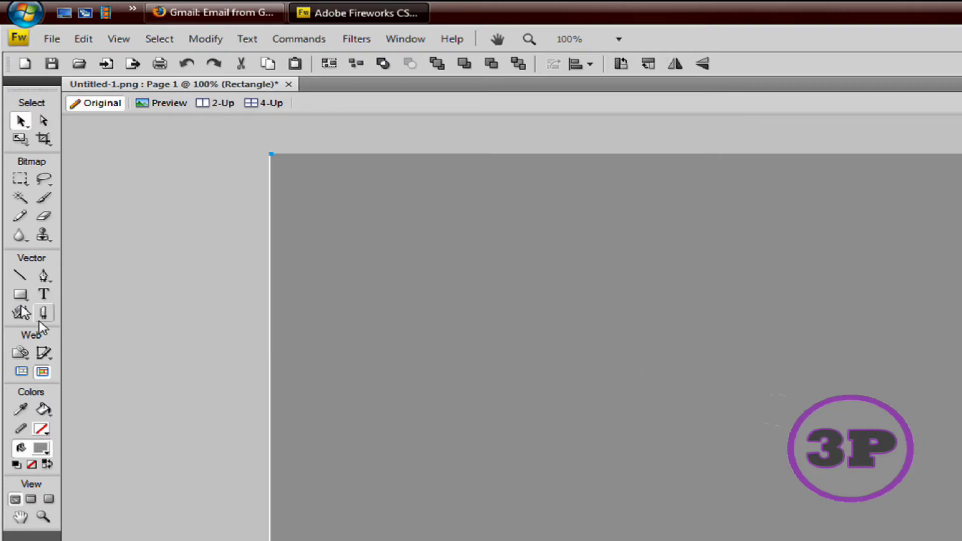
pyautogui.click(20, 295)
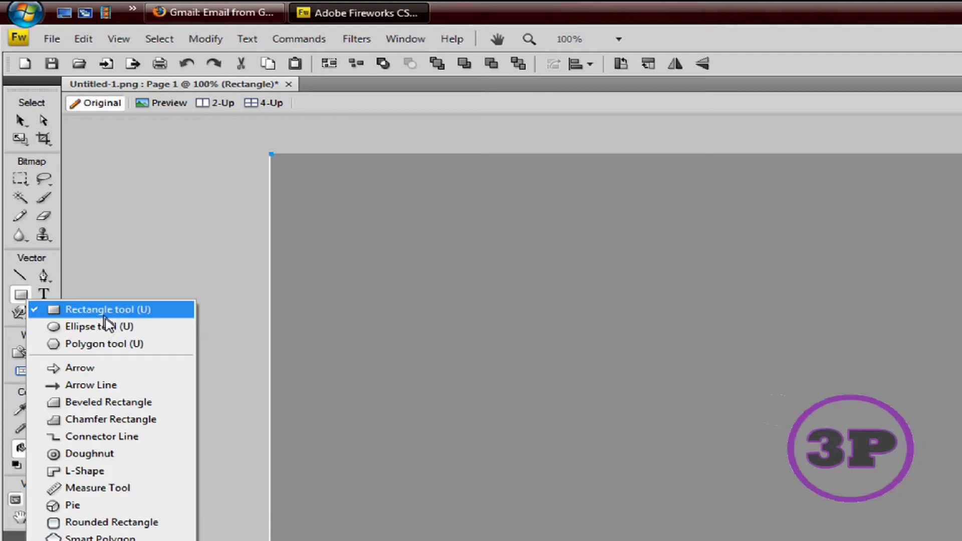
pyautogui.click(460, 271)
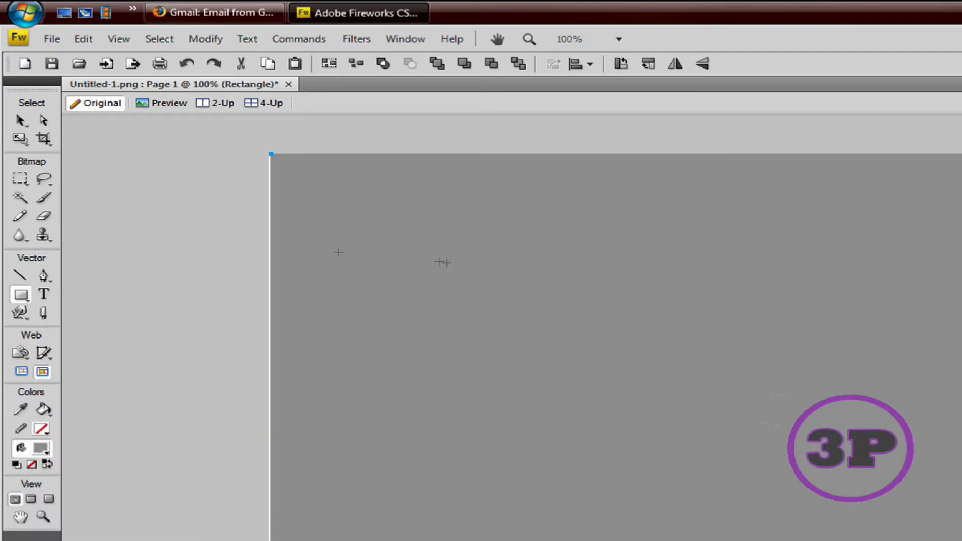
pyautogui.click(20, 295)
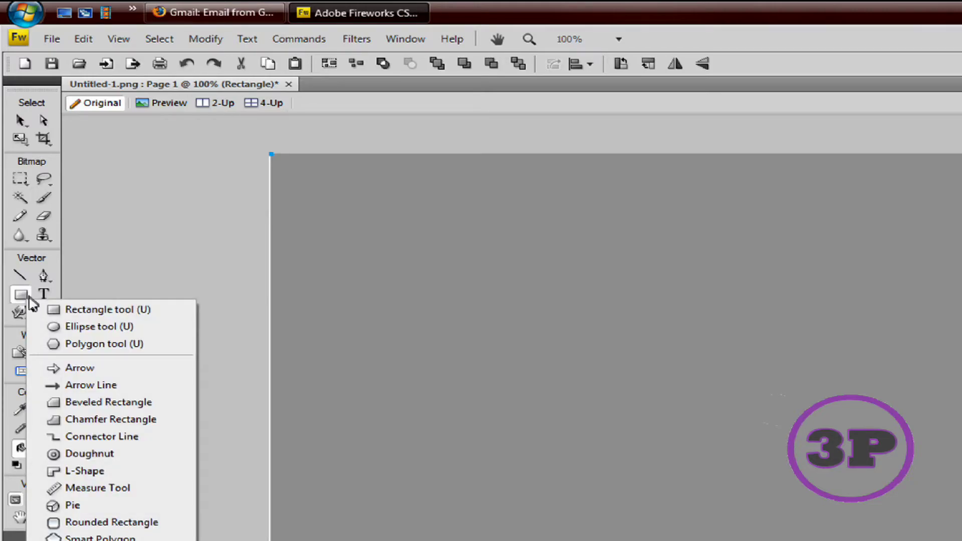
# Draw a 488 by 461 gray ellipse and move it to X 156, Y 20
pyautogui.click(105, 328)
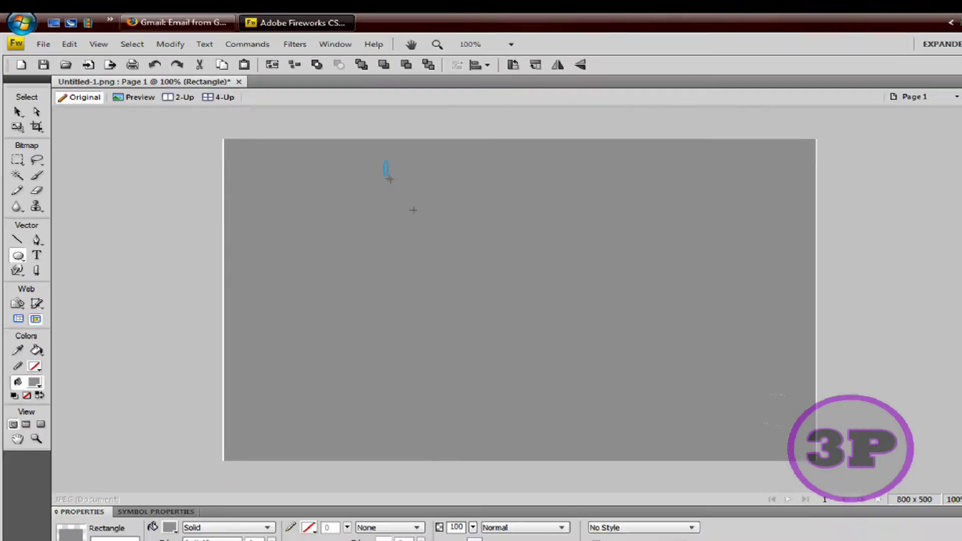
pyautogui.moveTo(462, 177); pyautogui.dragTo(908, 523)
pyautogui.moveTo(680, 411); pyautogui.dragTo(673, 418)
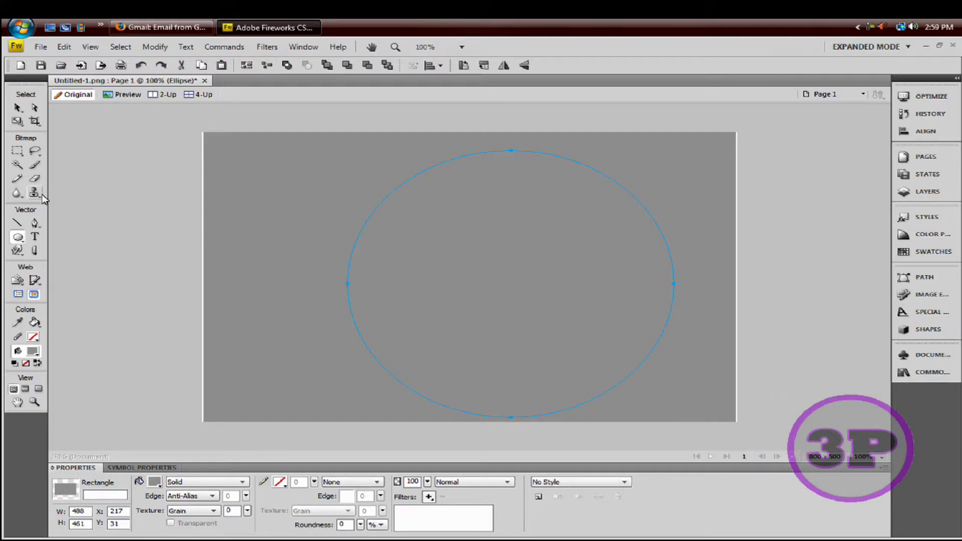
pyautogui.click(22, 108)
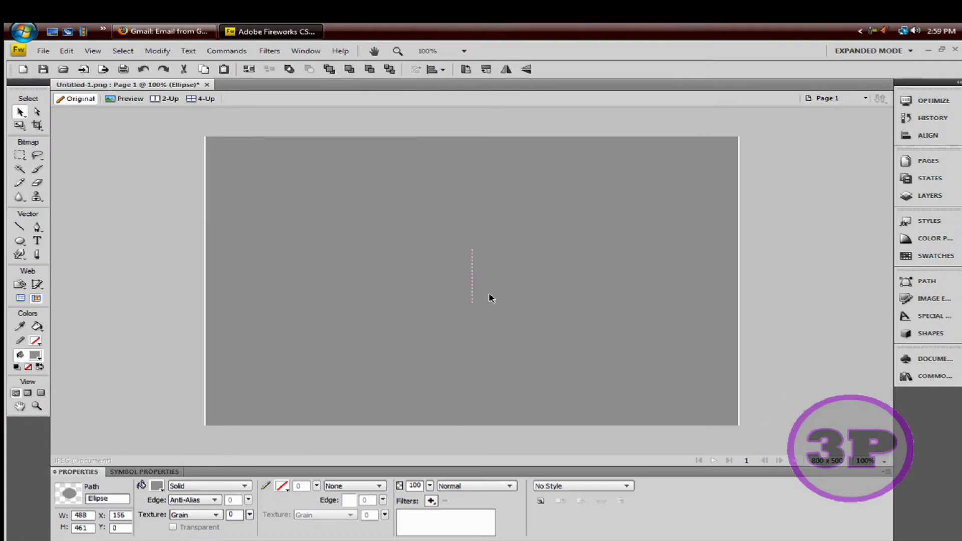
pyautogui.moveTo(490, 297); pyautogui.dragTo(488, 307)
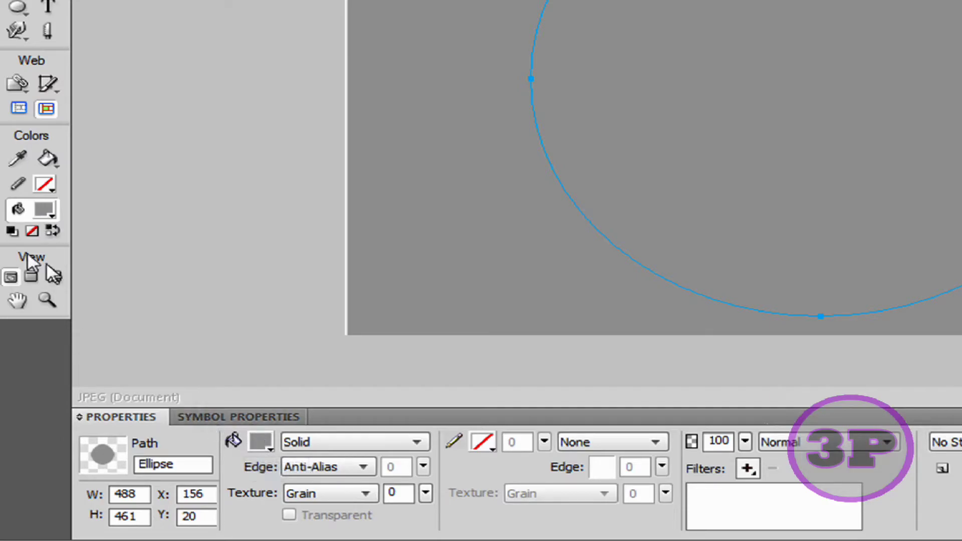
# Fill the background rectangle with black (#000000)
pyautogui.click(49, 212)
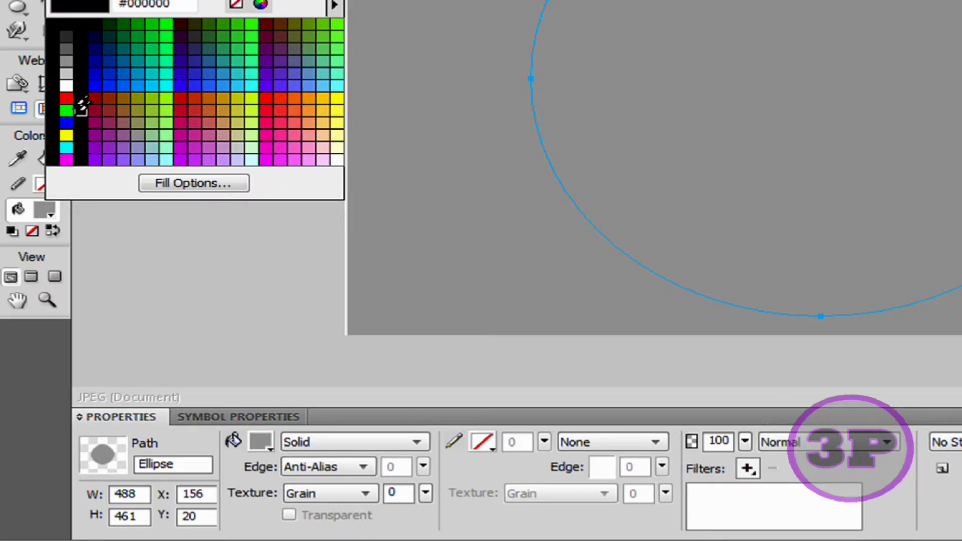
pyautogui.click(80, 52)
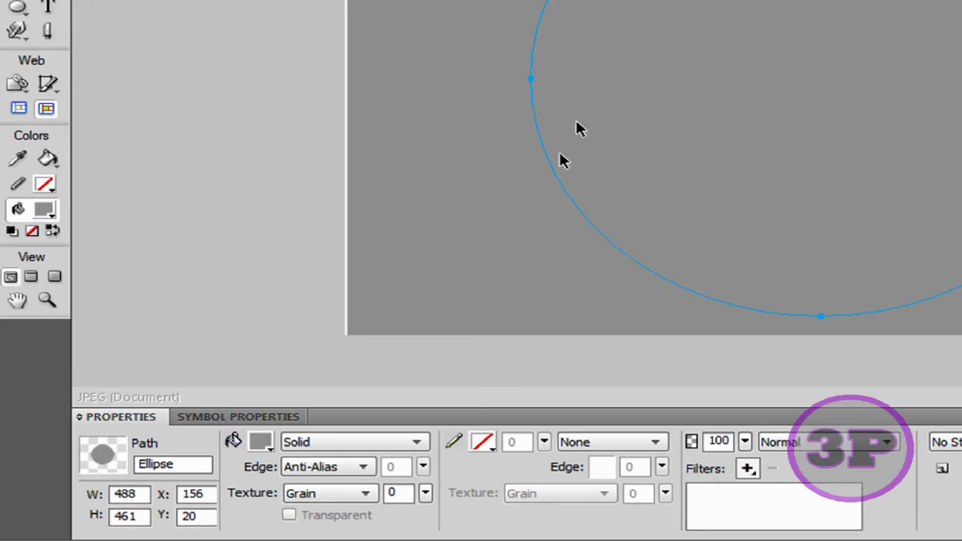
pyautogui.click(418, 288)
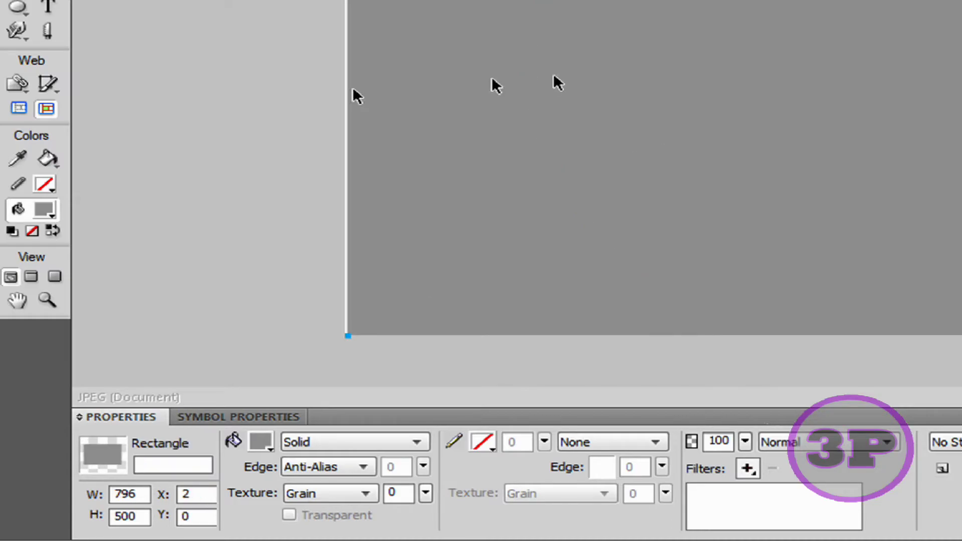
pyautogui.click(43, 210)
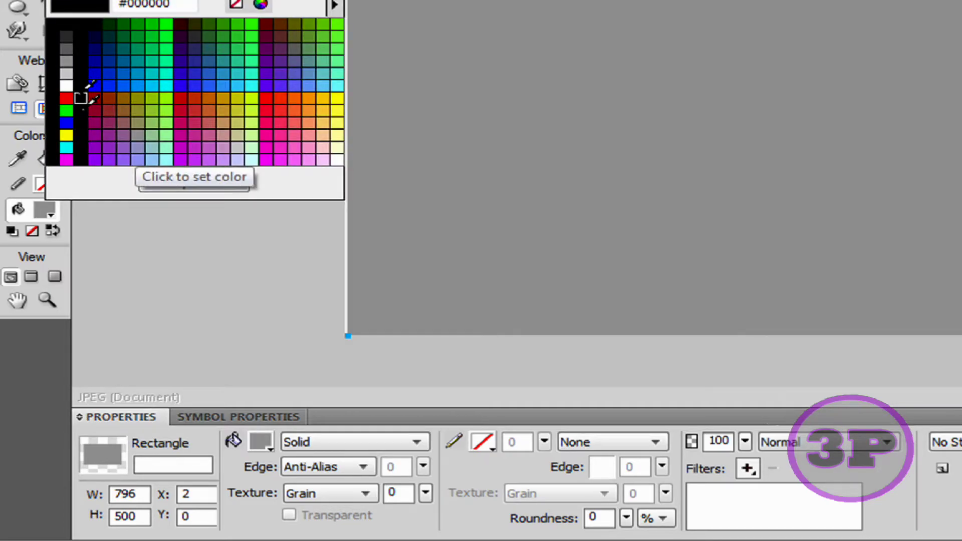
pyautogui.click(56, 41)
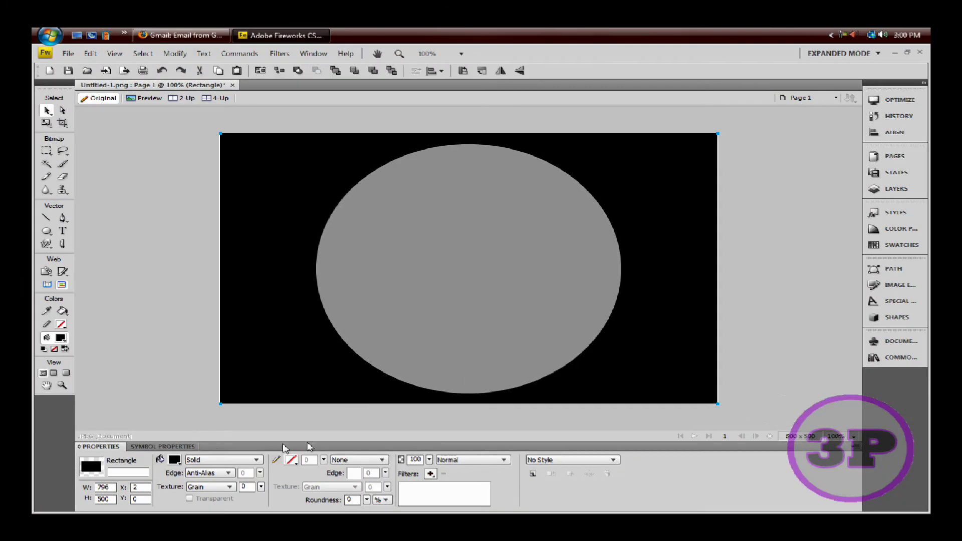
# Give the selected ellipse a purple #9933CC stroke colour
pyautogui.click(436, 302)
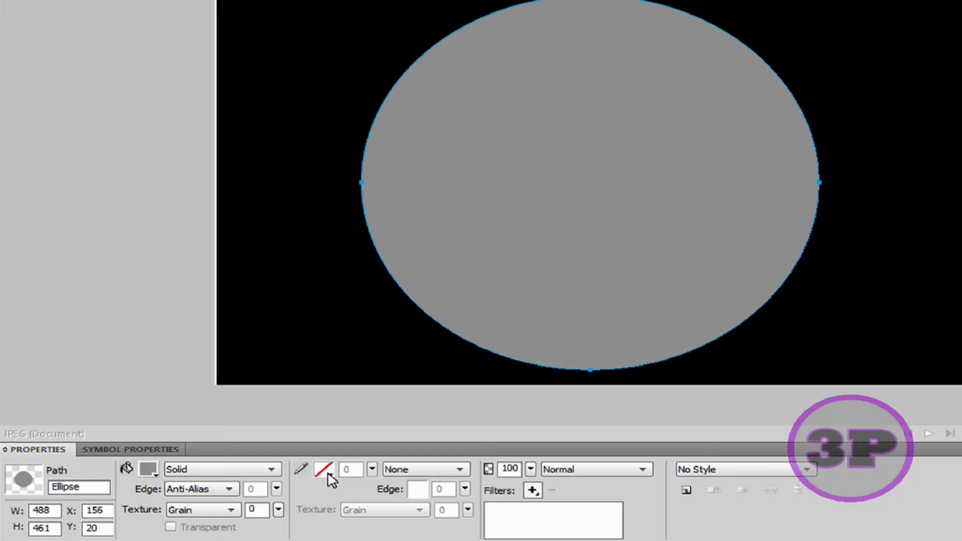
pyautogui.click(329, 475)
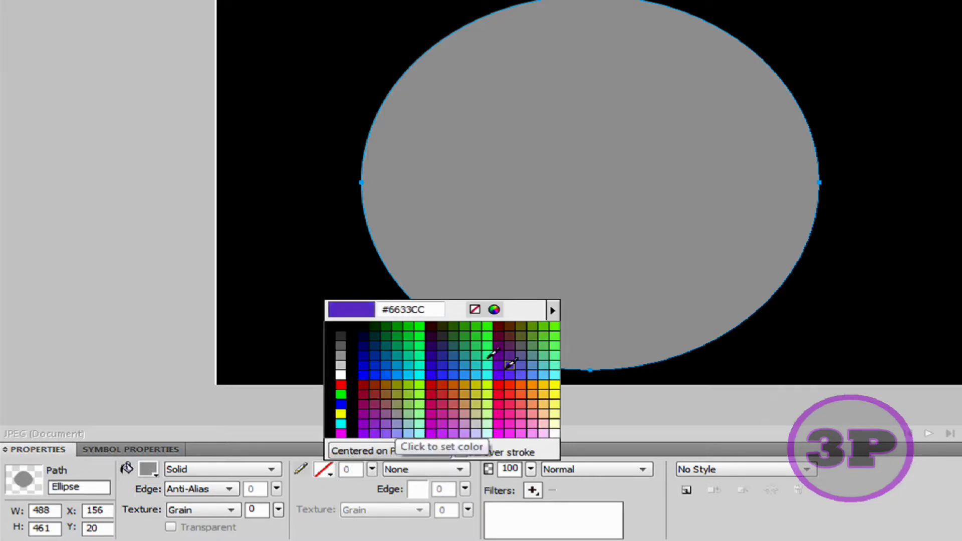
pyautogui.click(370, 421)
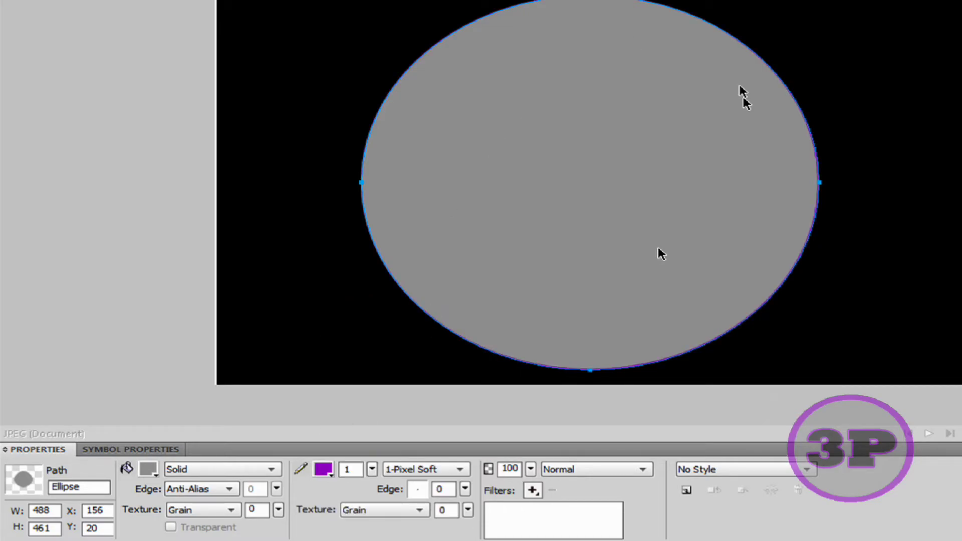
# Set the ellipse's purple stroke width to 17 pixels using the width slider
pyautogui.click(373, 474)
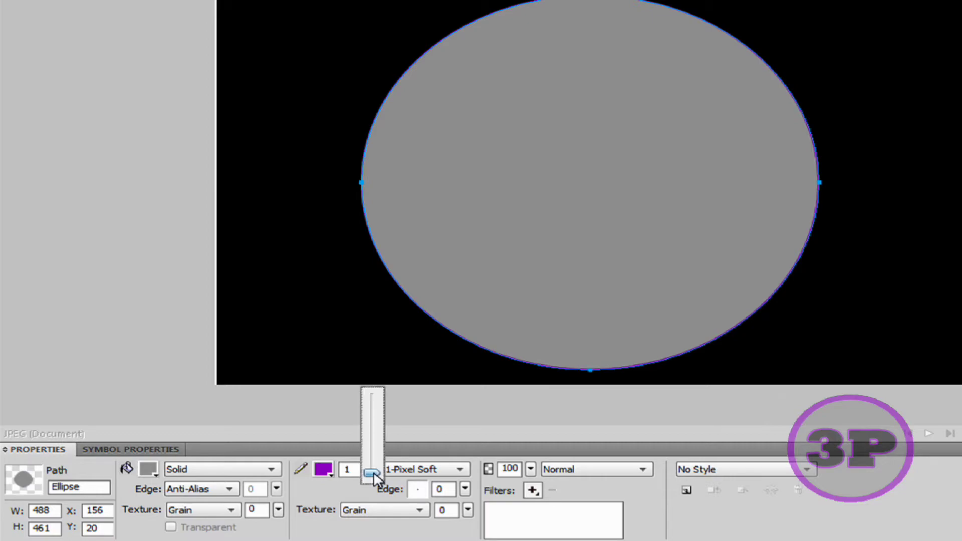
pyautogui.click(353, 489)
pyautogui.click(371, 470)
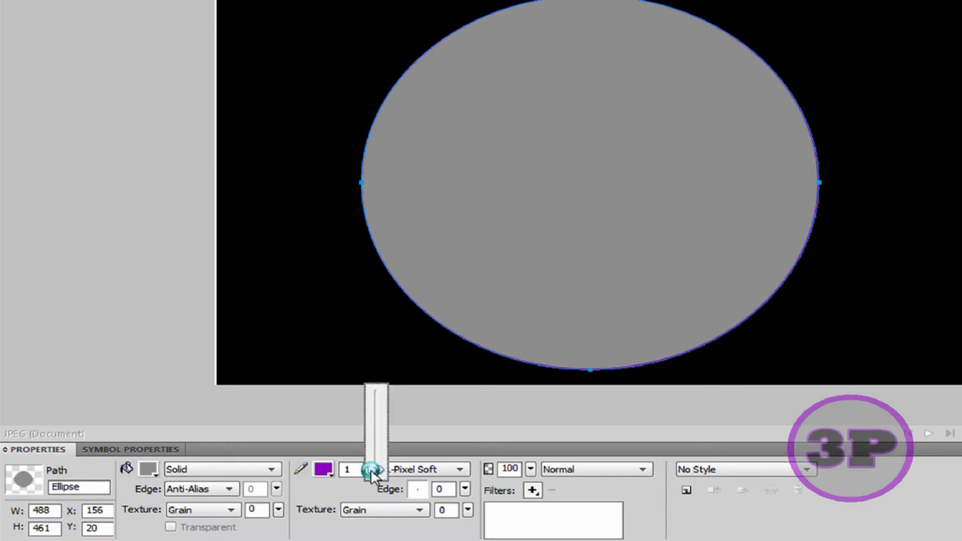
pyautogui.moveTo(371, 469)
pyautogui.mouseDown()
pyautogui.moveTo(382, 421)
pyautogui.moveTo(376, 393)
pyautogui.mouseUp()
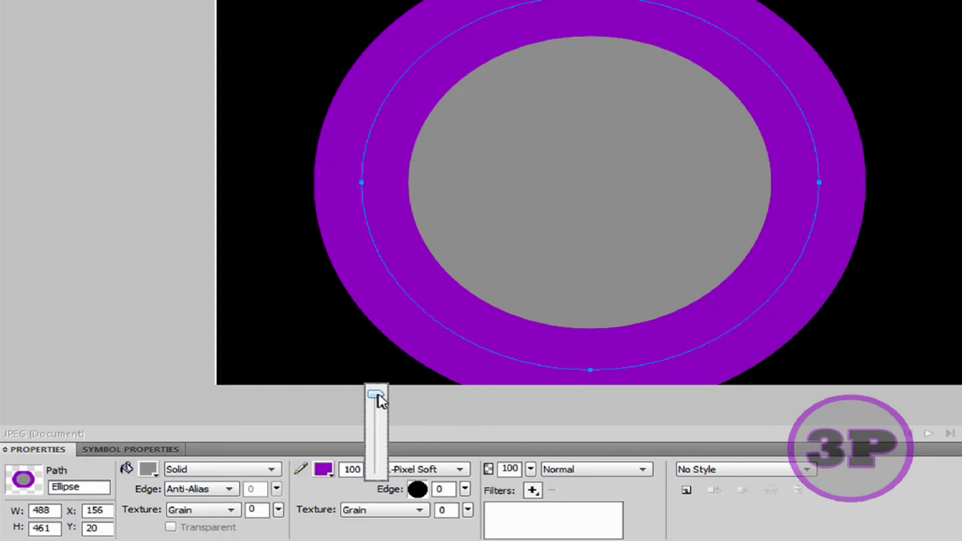
pyautogui.moveTo(378, 394); pyautogui.dragTo(375, 420)
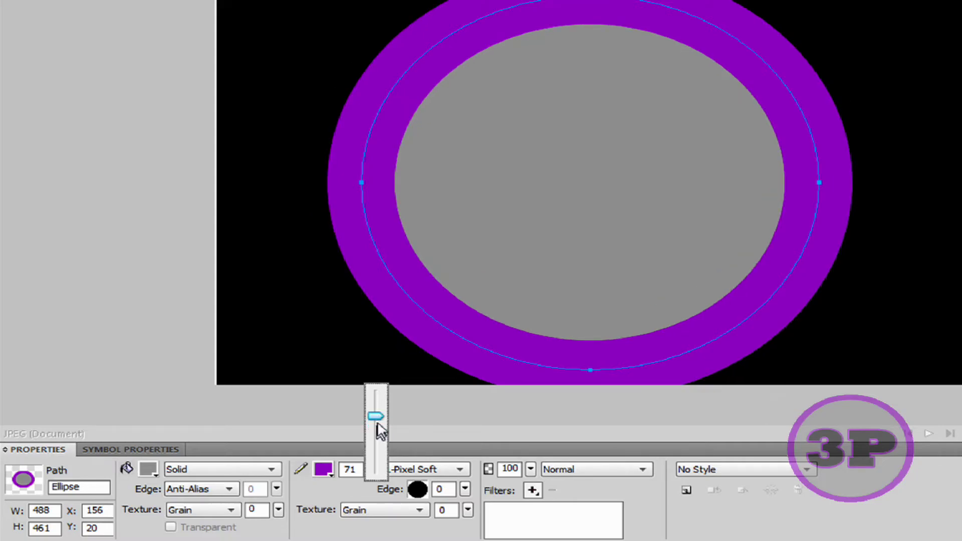
pyautogui.moveTo(378, 420); pyautogui.dragTo(373, 434)
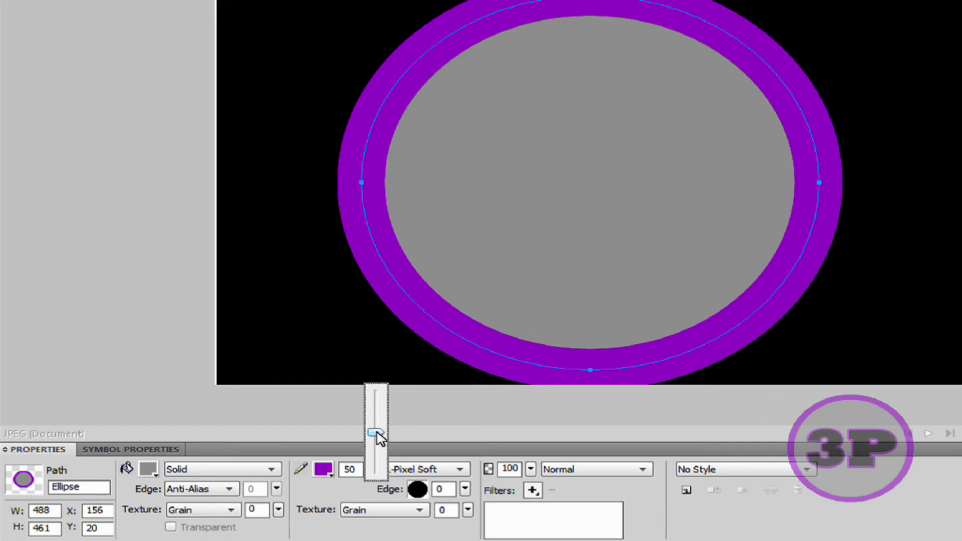
pyautogui.moveTo(377, 433); pyautogui.dragTo(376, 465)
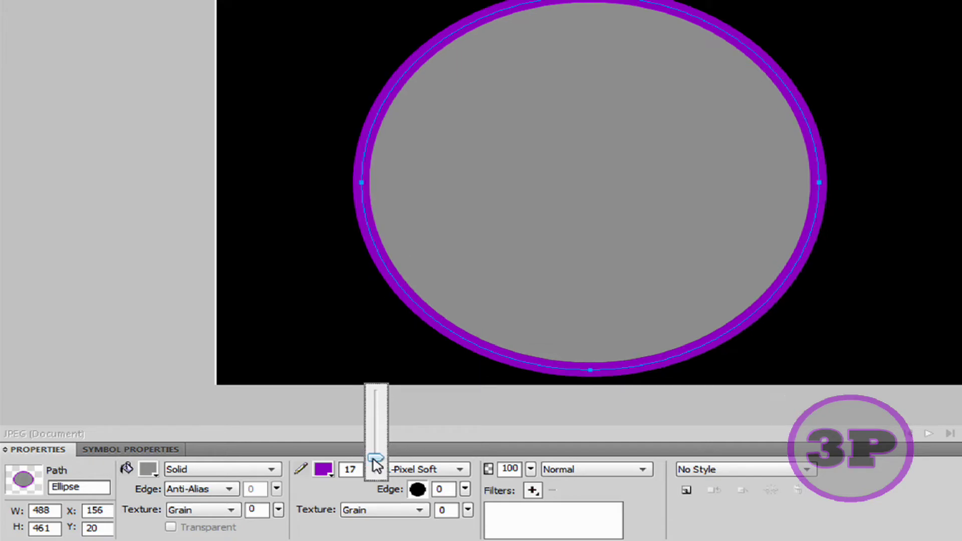
pyautogui.click(340, 485)
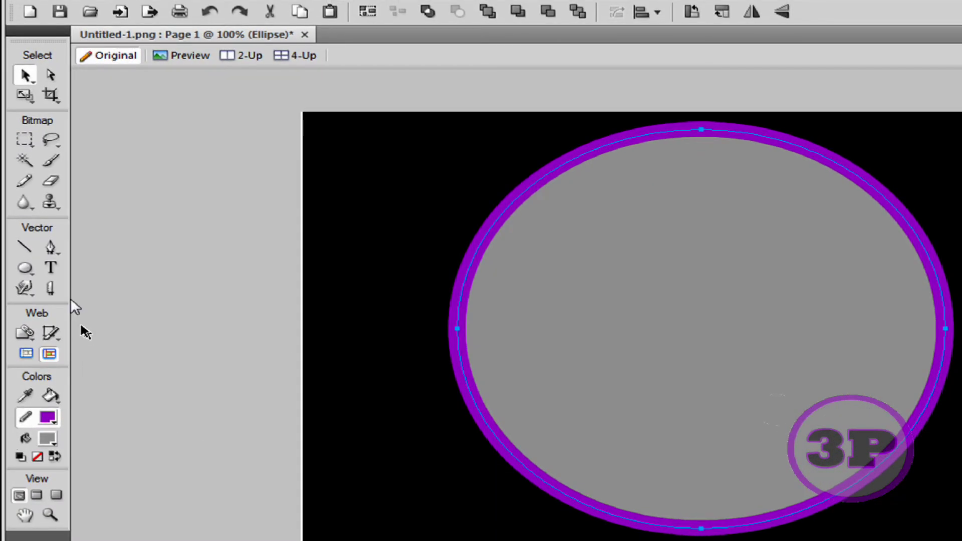
# Draw a text box inside the ellipse and type '3P' in Rockwell Extra Bold, size 230
pyautogui.click(53, 273)
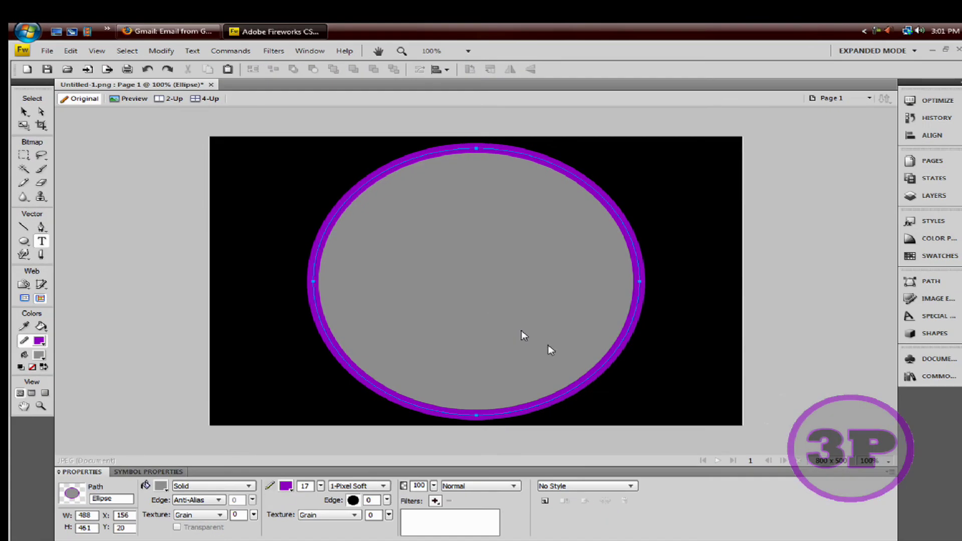
pyautogui.moveTo(389, 193); pyautogui.dragTo(569, 354)
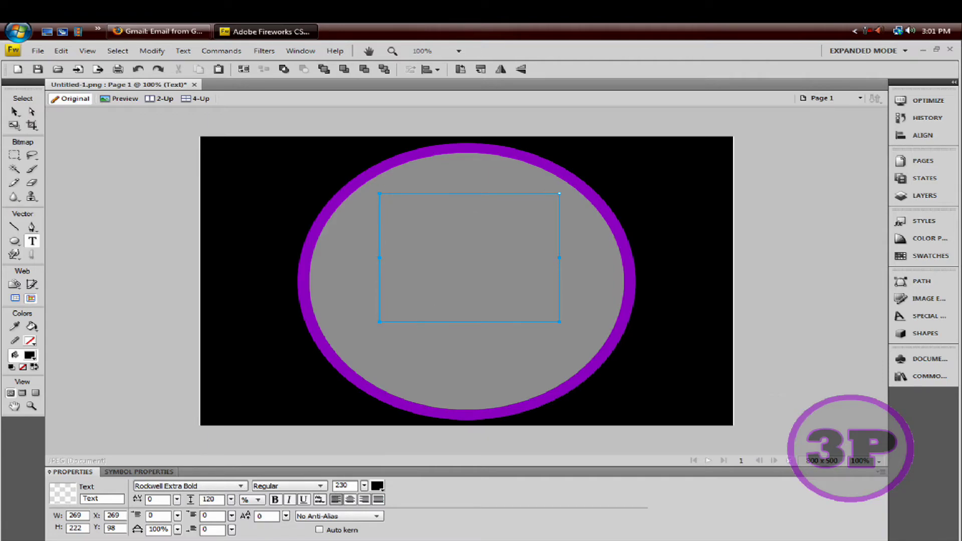
pyautogui.write('3P')
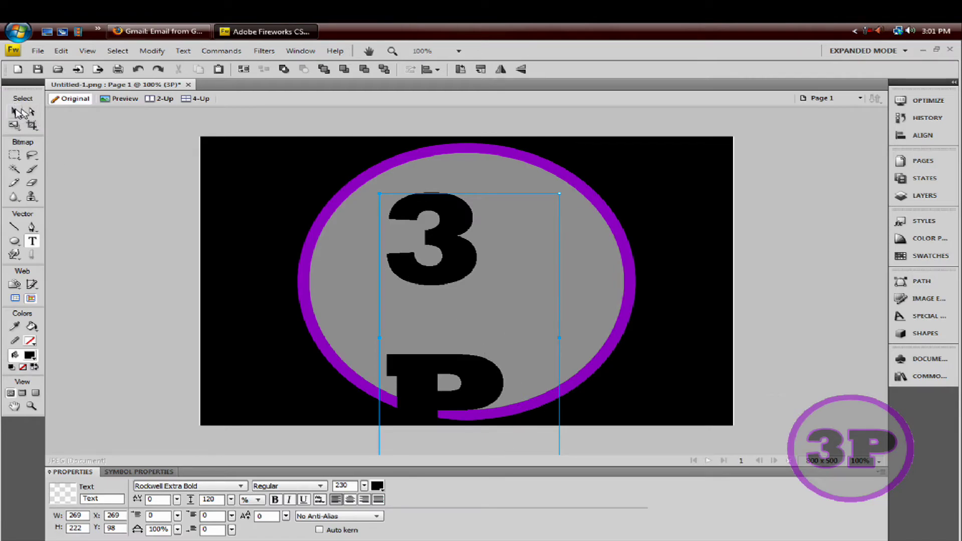
# Widen the '3P' text box to a single line and centre it in the ellipse
pyautogui.click(14, 112)
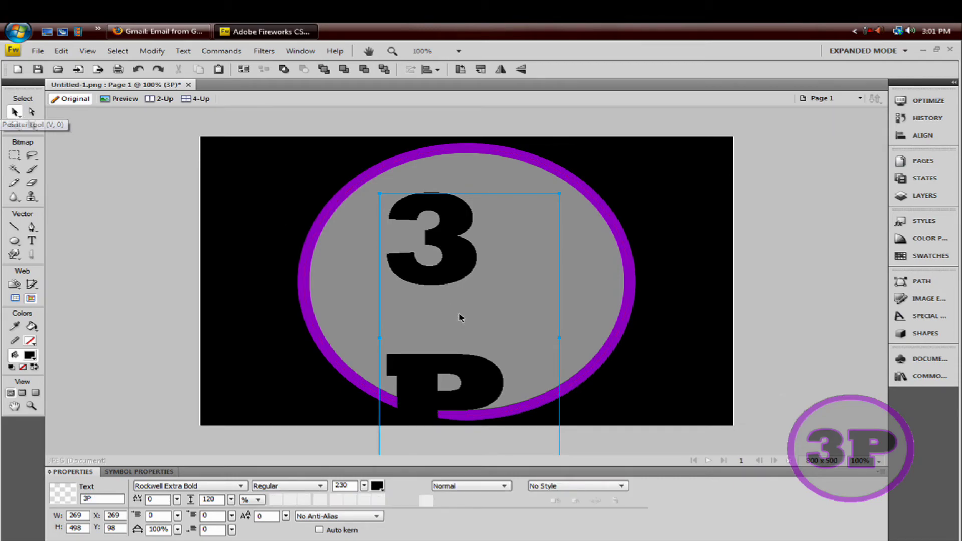
pyautogui.moveTo(459, 314); pyautogui.dragTo(450, 289)
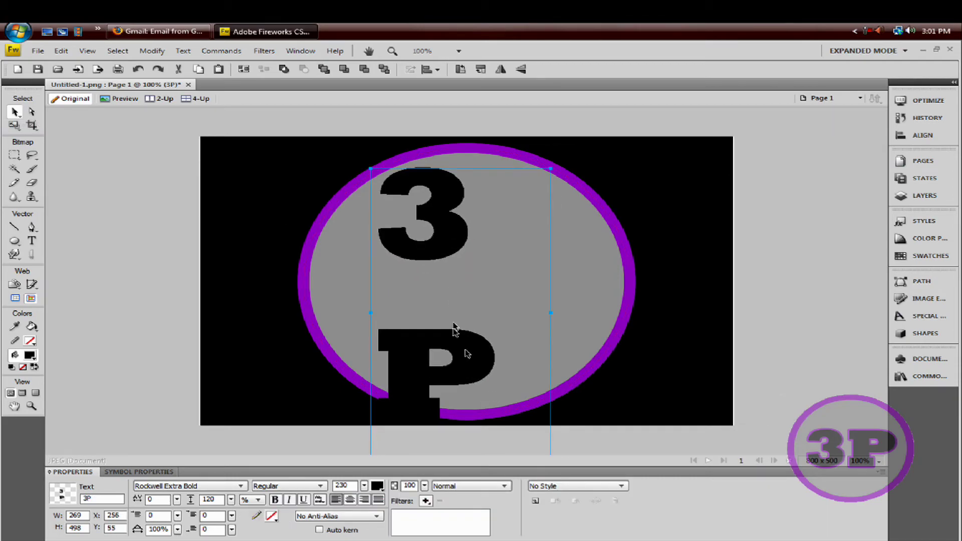
pyautogui.moveTo(494, 369)
pyautogui.mouseDown()
pyautogui.moveTo(494, 343)
pyautogui.moveTo(495, 364)
pyautogui.mouseUp()
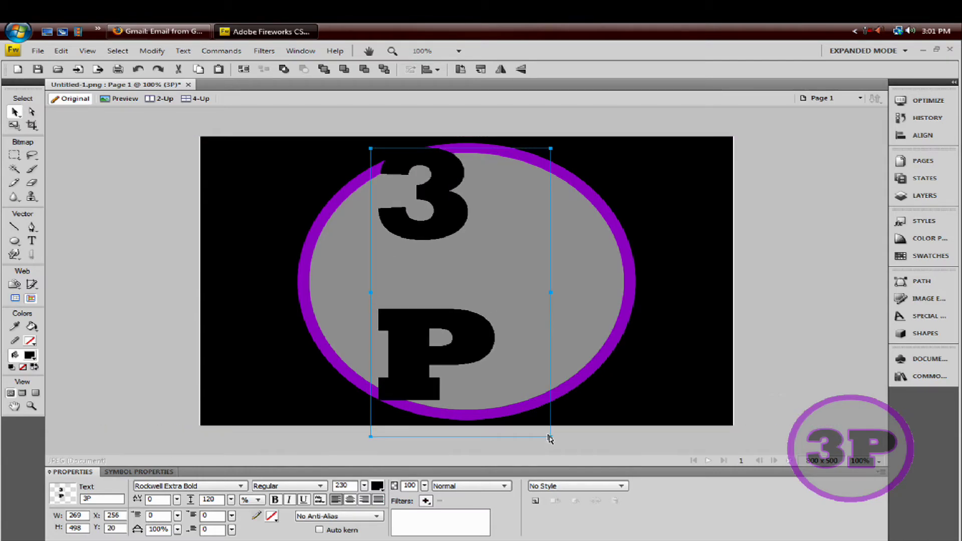
pyautogui.moveTo(551, 439); pyautogui.dragTo(762, 292)
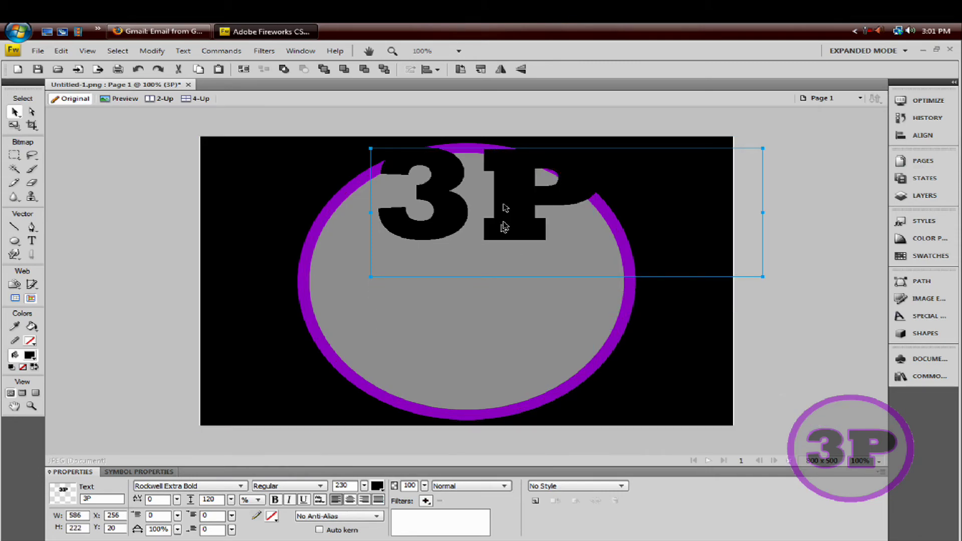
pyautogui.moveTo(505, 209); pyautogui.dragTo(490, 289)
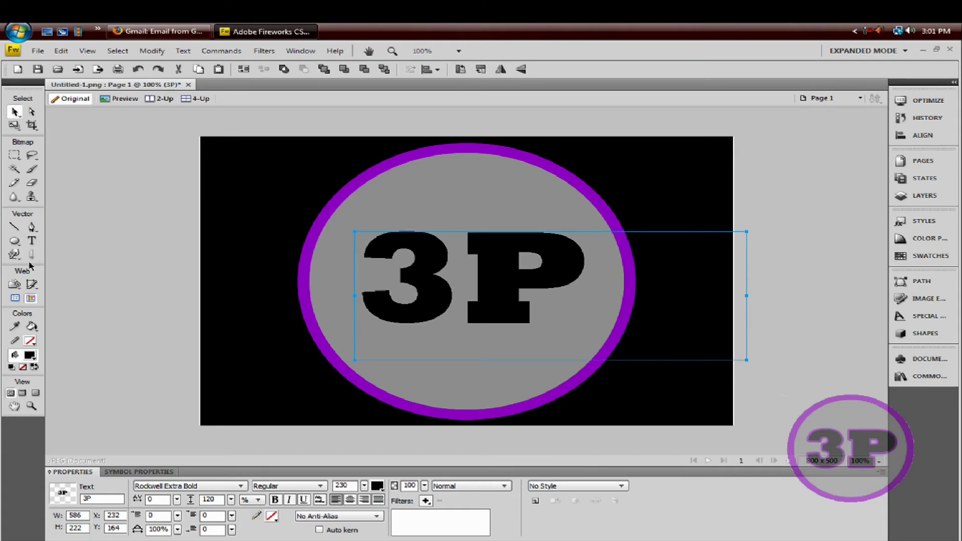
# Refill the background rectangle with #666666, then lighter gray #999999
pyautogui.click(246, 293)
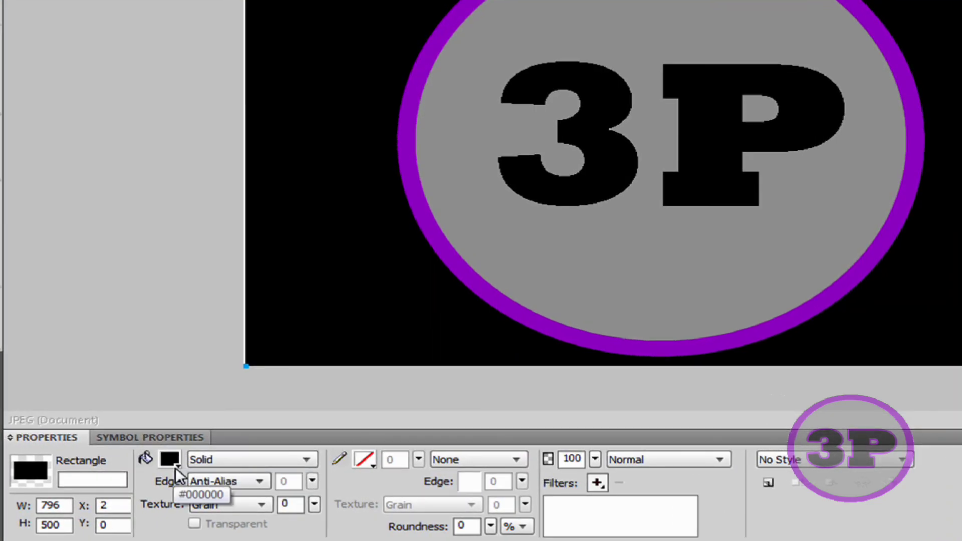
pyautogui.click(175, 467)
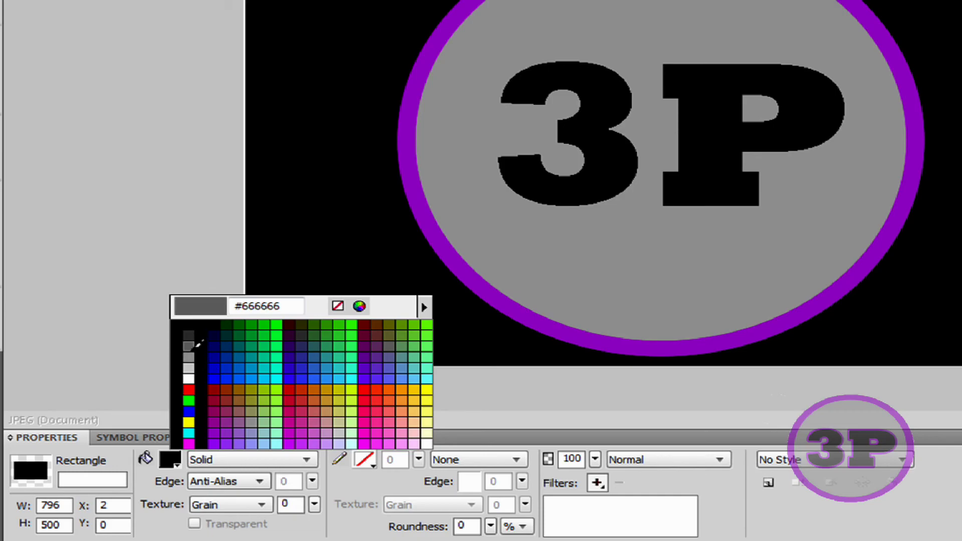
pyautogui.click(195, 346)
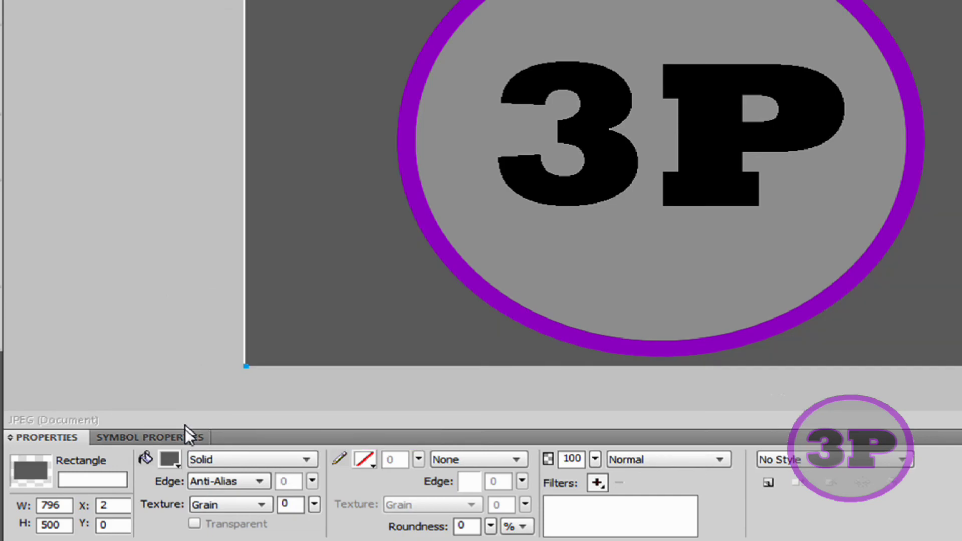
pyautogui.click(170, 459)
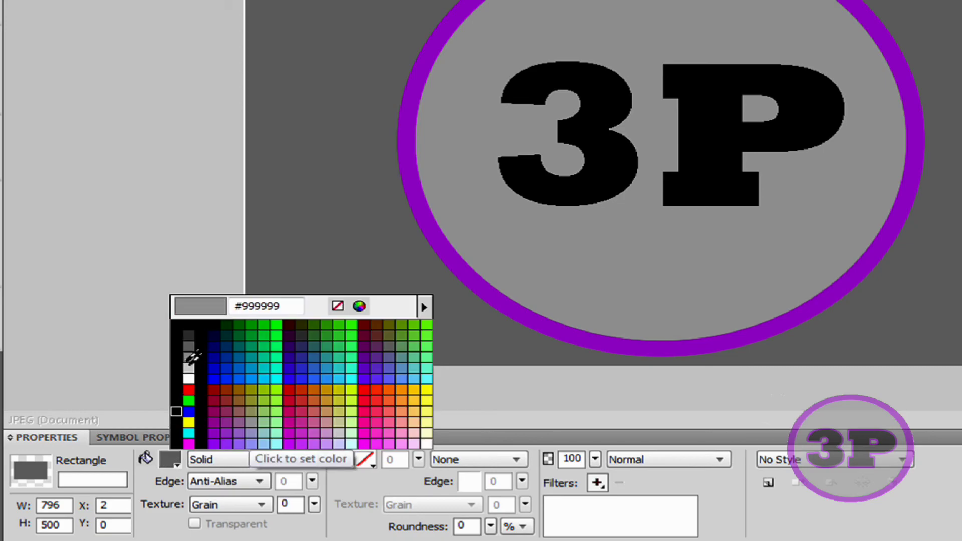
pyautogui.click(190, 357)
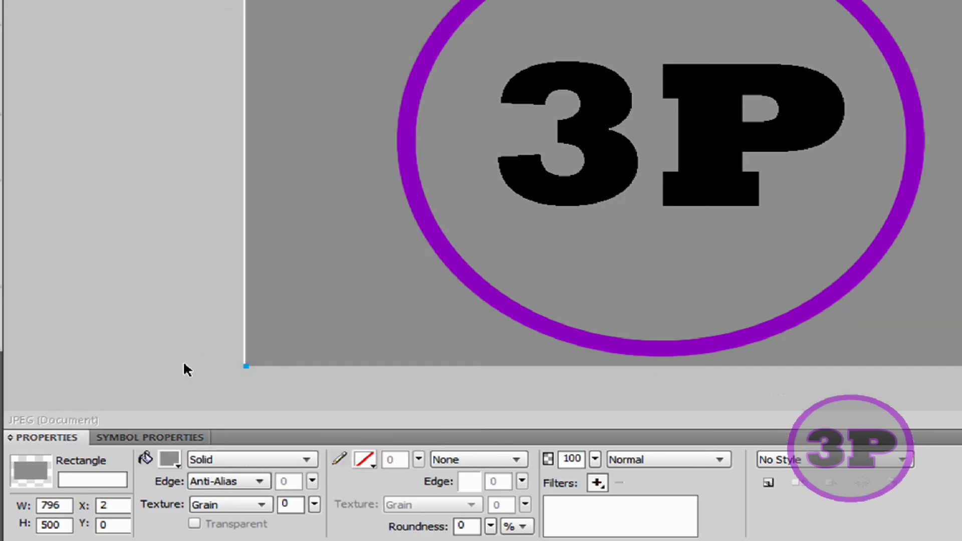